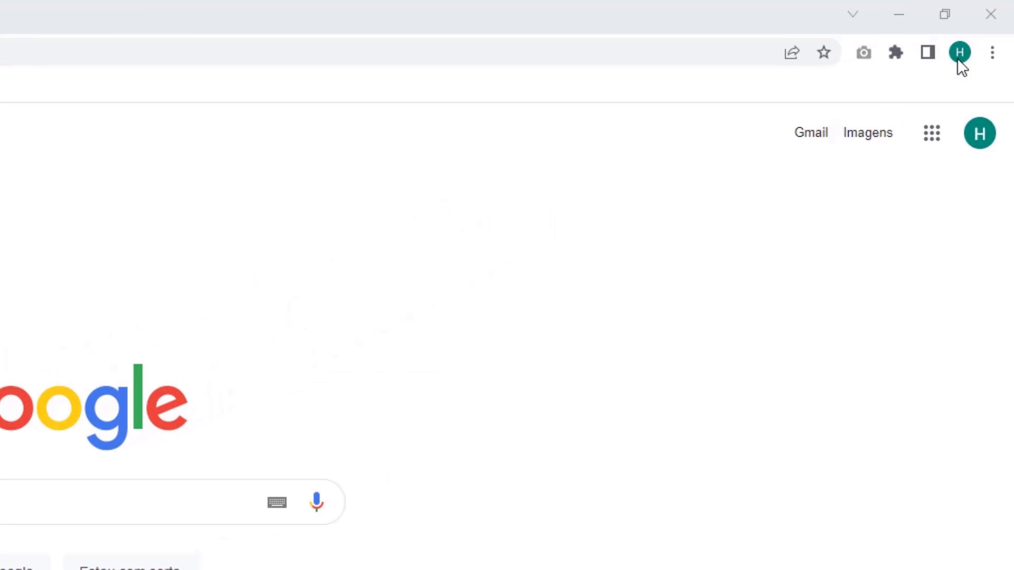
# Clear the browser's cookies and cached images and files for the period Última hora, leaving browsing history out of the removal.
pyautogui.click(992, 53)
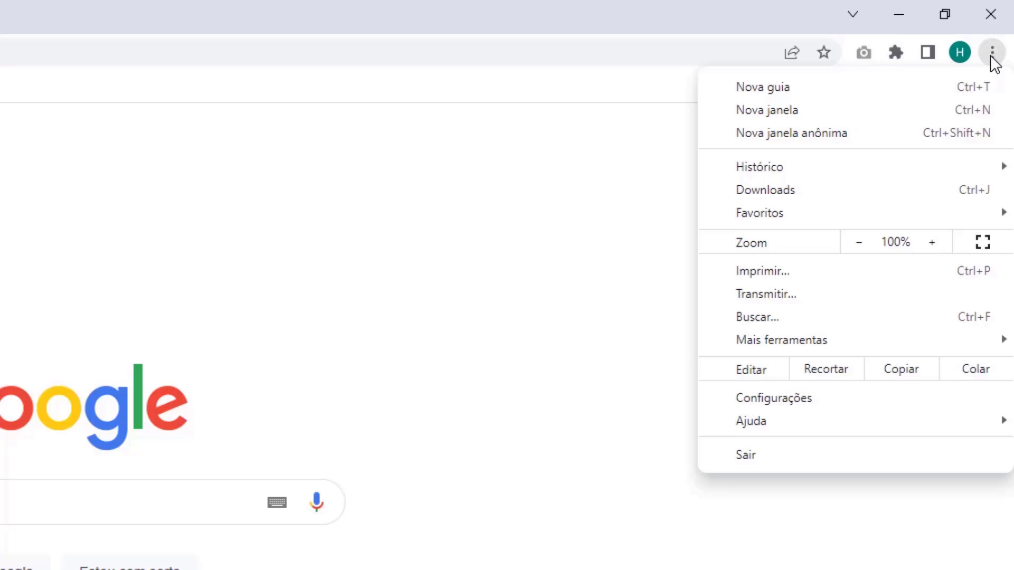
pyautogui.moveTo(796, 342)
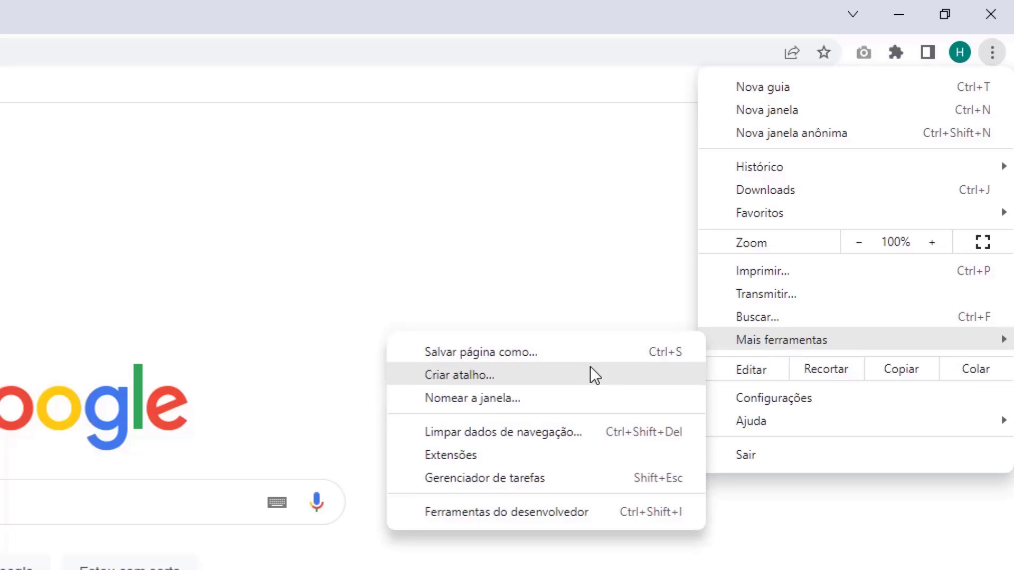
pyautogui.click(493, 431)
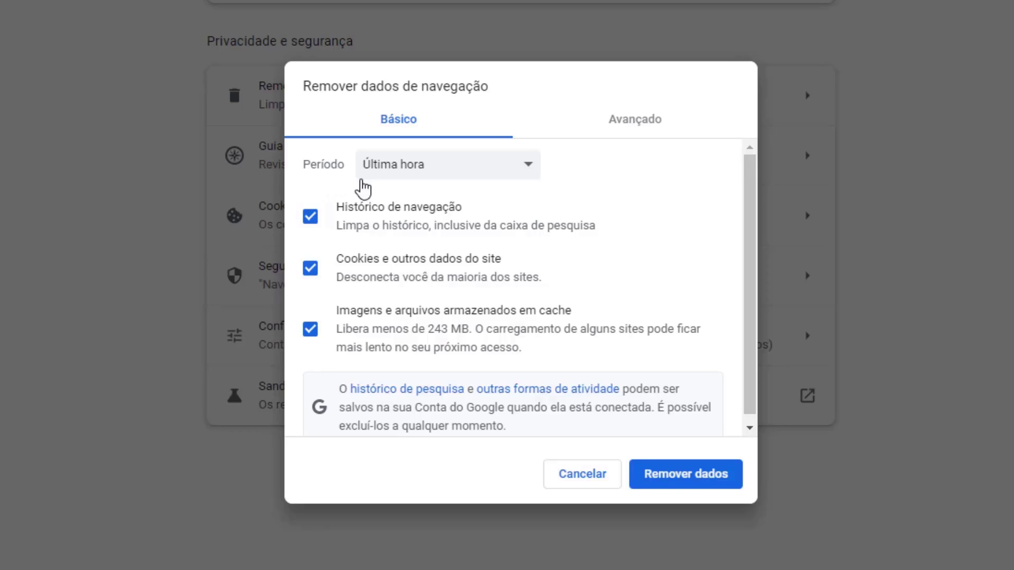
pyautogui.click(397, 174)
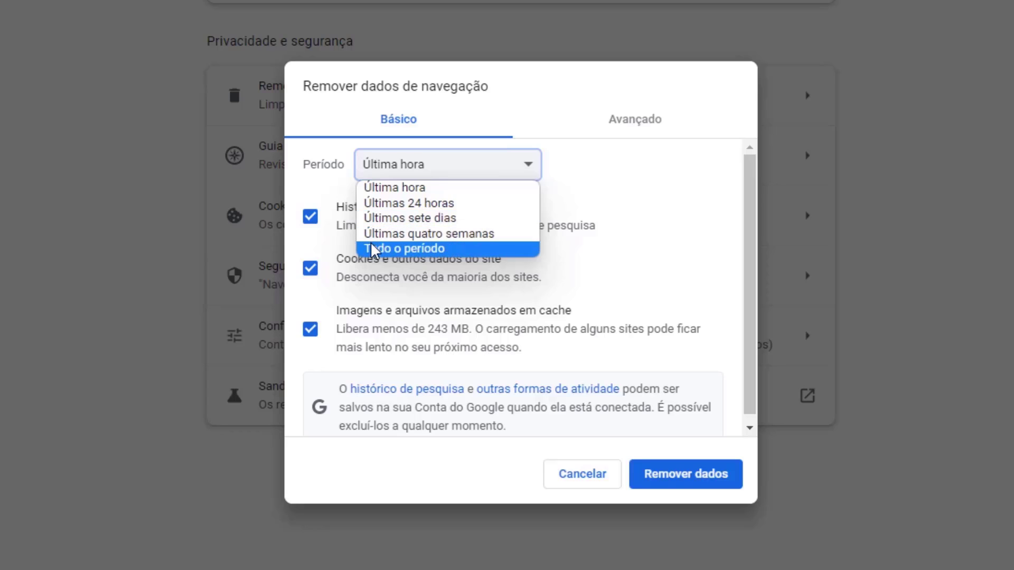
pyautogui.click(371, 190)
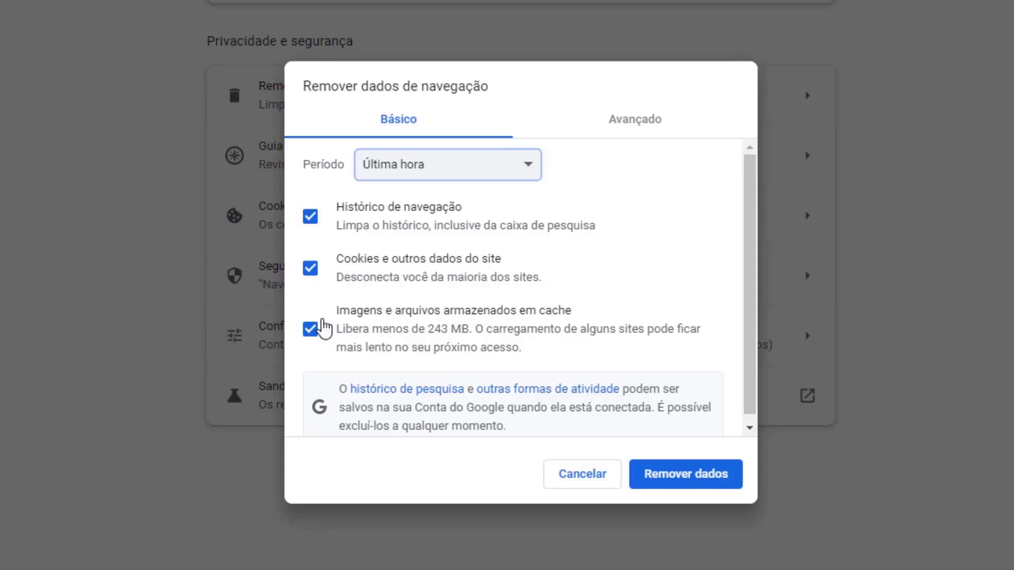
pyautogui.click(311, 220)
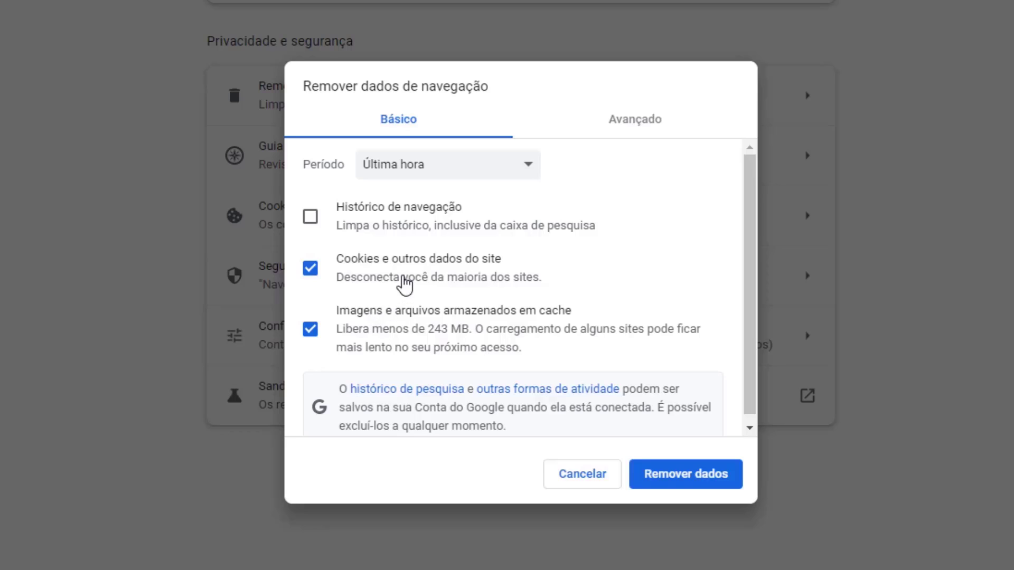
pyautogui.click(682, 482)
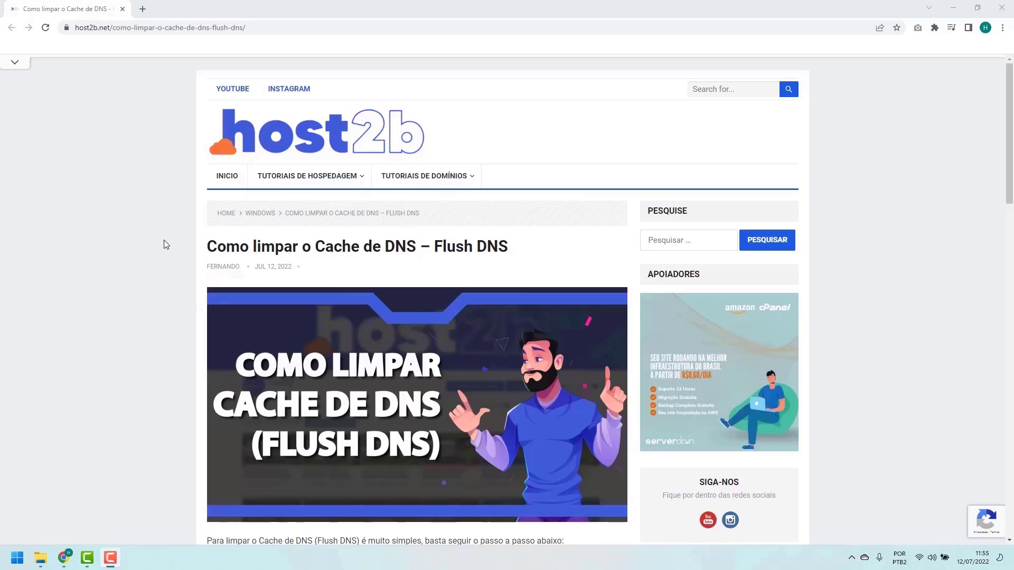
# Scan the DNS cache article's instructions, and open the Windows Command Prompt (cmd) as administrator.
pyautogui.scroll(-5, 169, 241)
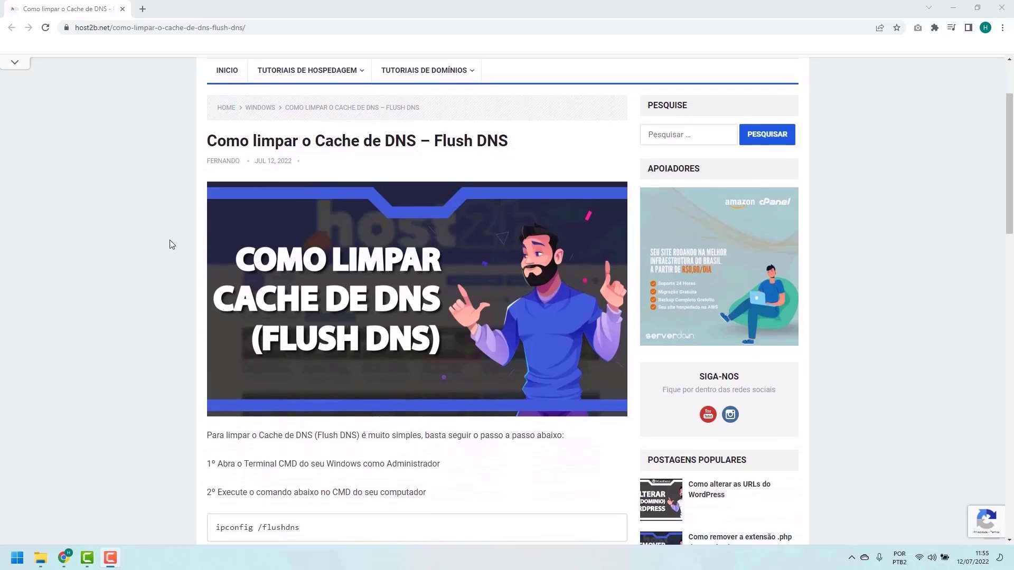
pyautogui.scroll(-1, 170, 240)
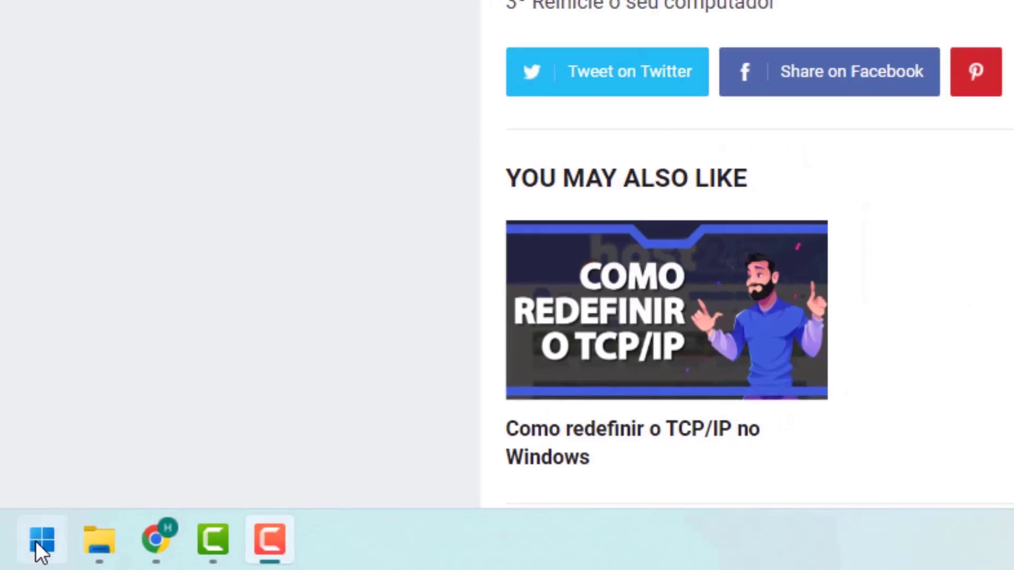
pyautogui.click(39, 538)
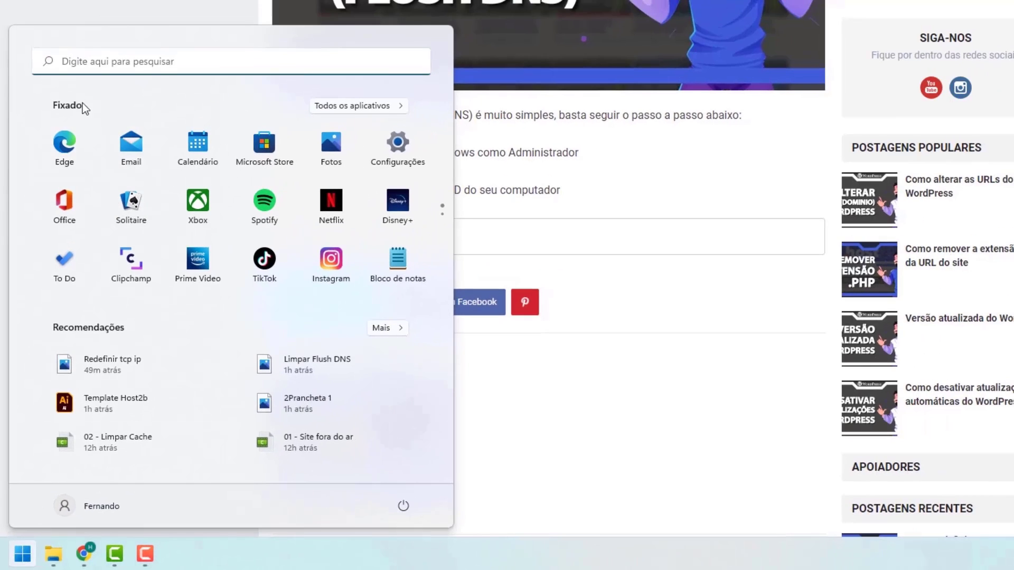
pyautogui.click(75, 63)
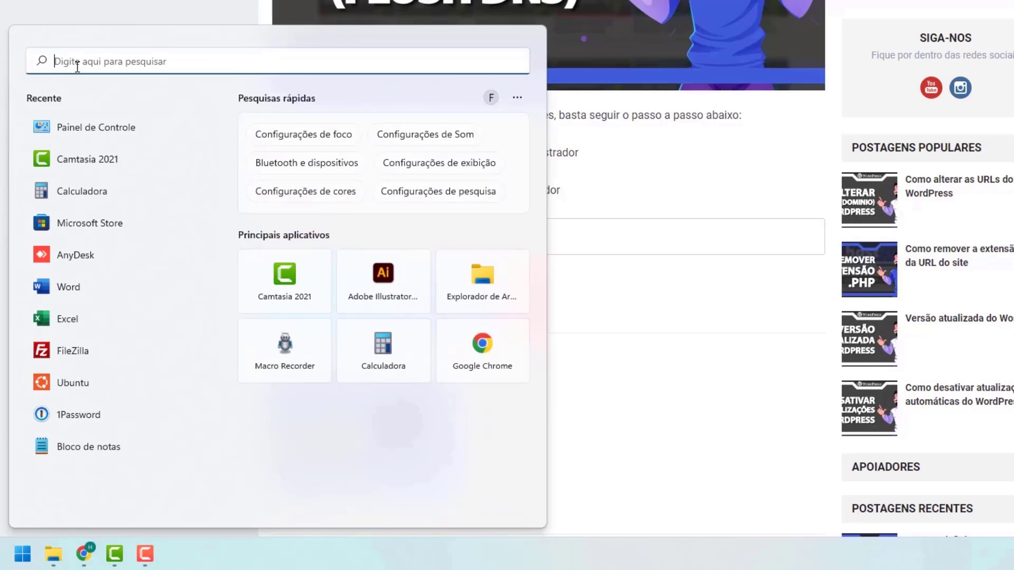
pyautogui.write('cal')
pyautogui.press('BackSpace')
pyautogui.press('BackSpace')
pyautogui.write('md')
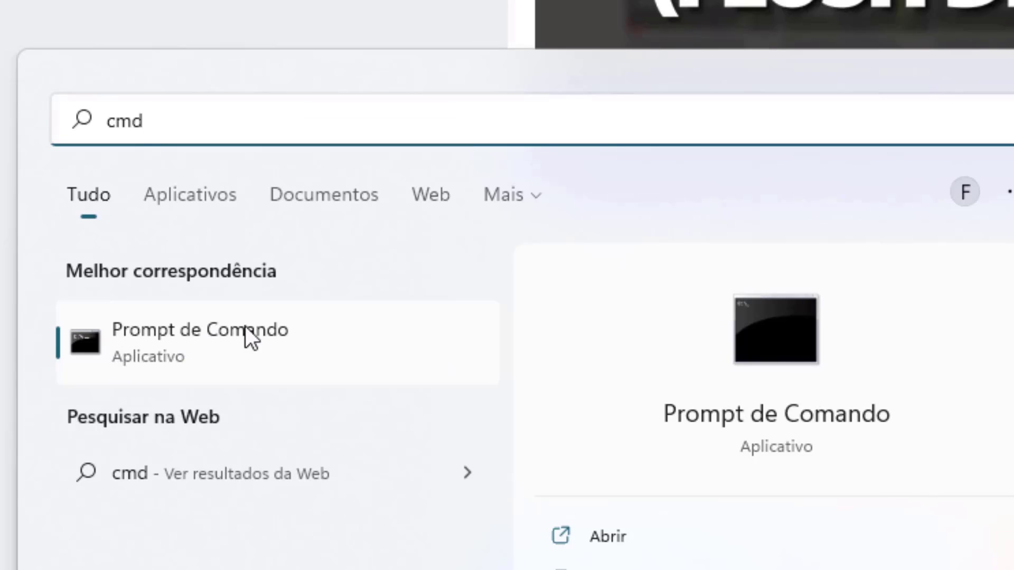
pyautogui.rightClick(160, 342)
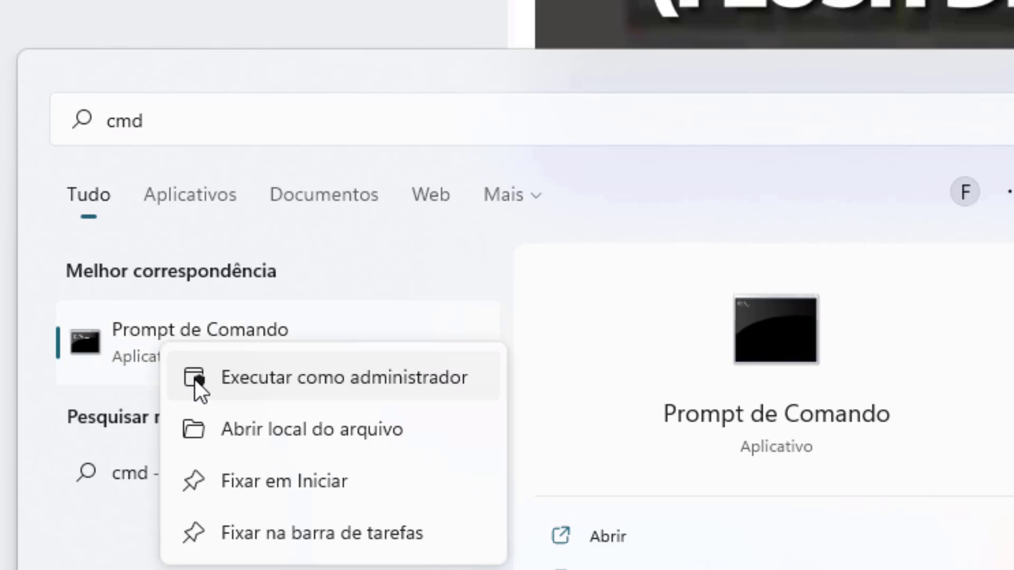
pyautogui.click(270, 378)
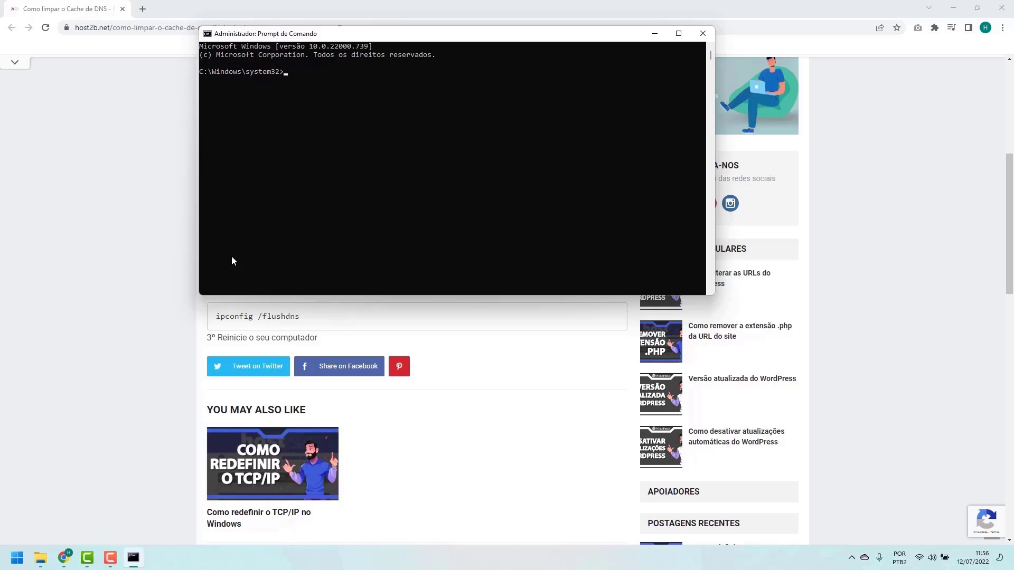
# Flush the DNS cache by running ipconfig /flushdns in the administrator Command Prompt.
pyautogui.click(175, 320)
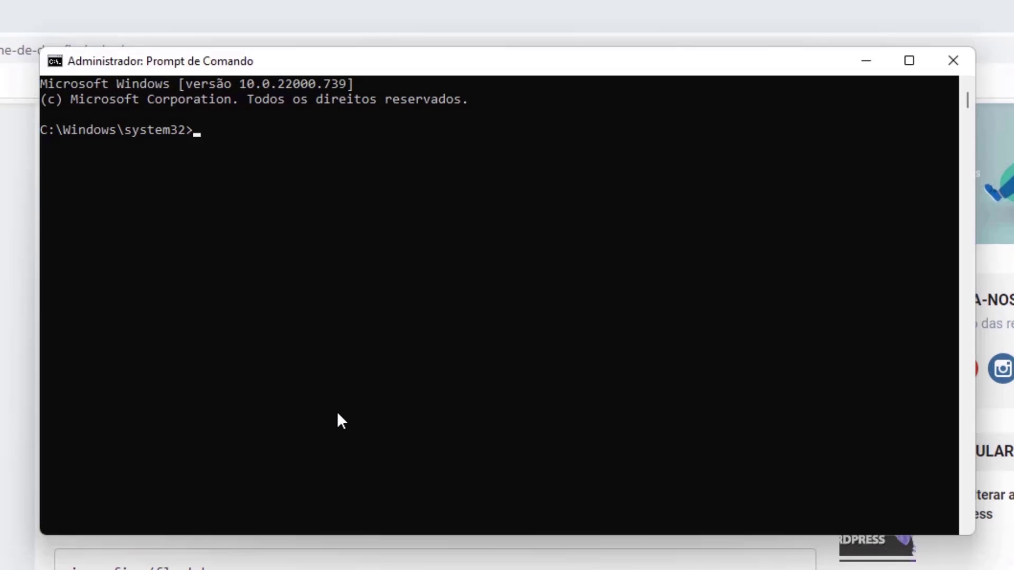
pyautogui.click(341, 393)
pyautogui.write('ipconfig /flushdn')
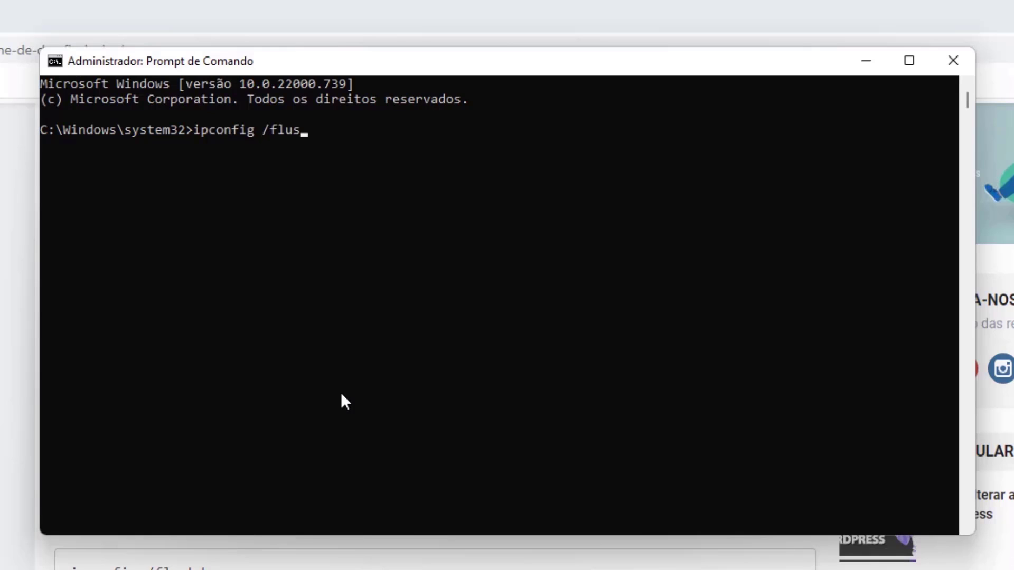
pyautogui.write('s')
pyautogui.press('Return')
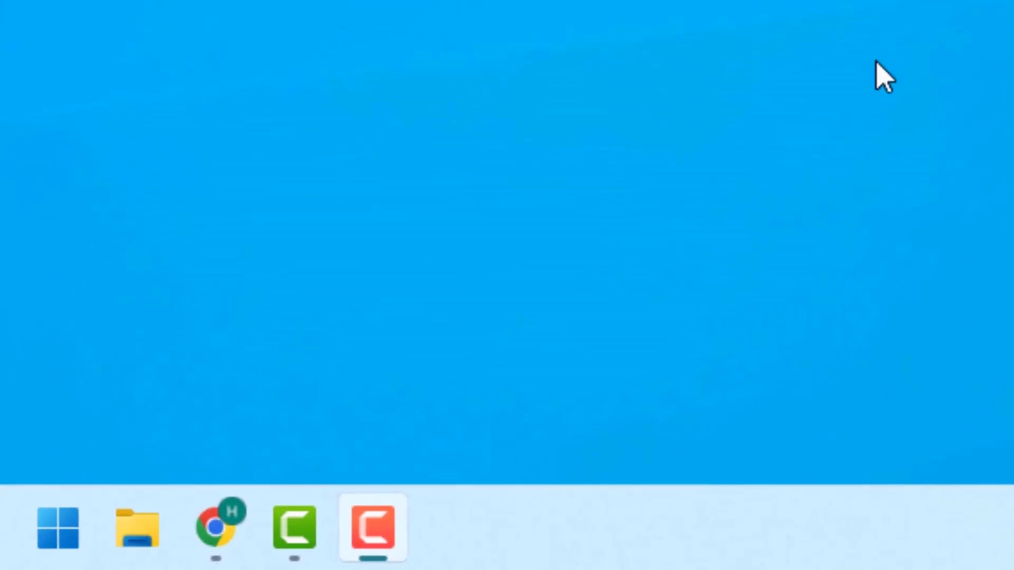
# Find Painel de Controle through the Windows search and open its Central de Rede e Compartilhamento.
pyautogui.click(50, 533)
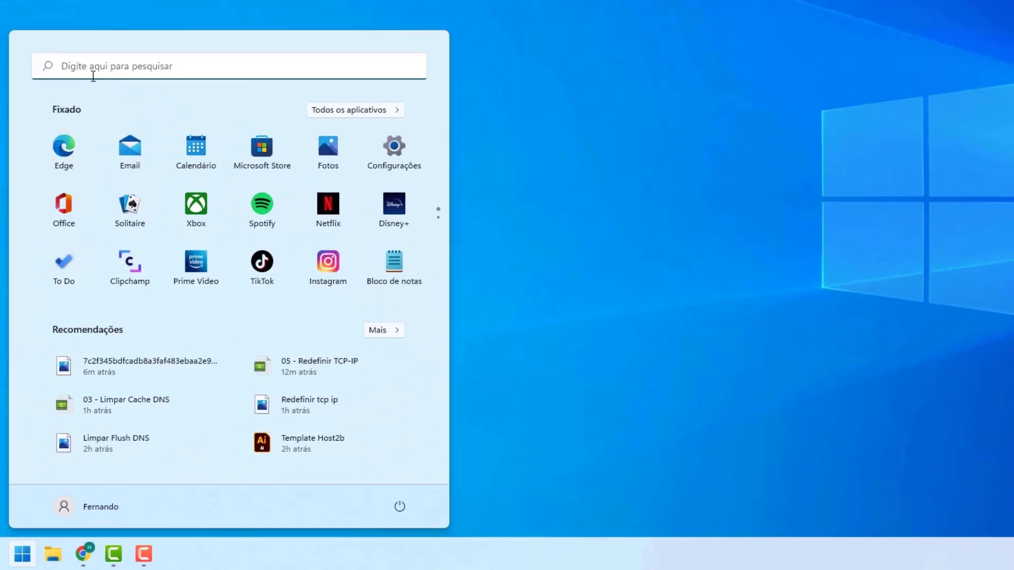
pyautogui.click(93, 75)
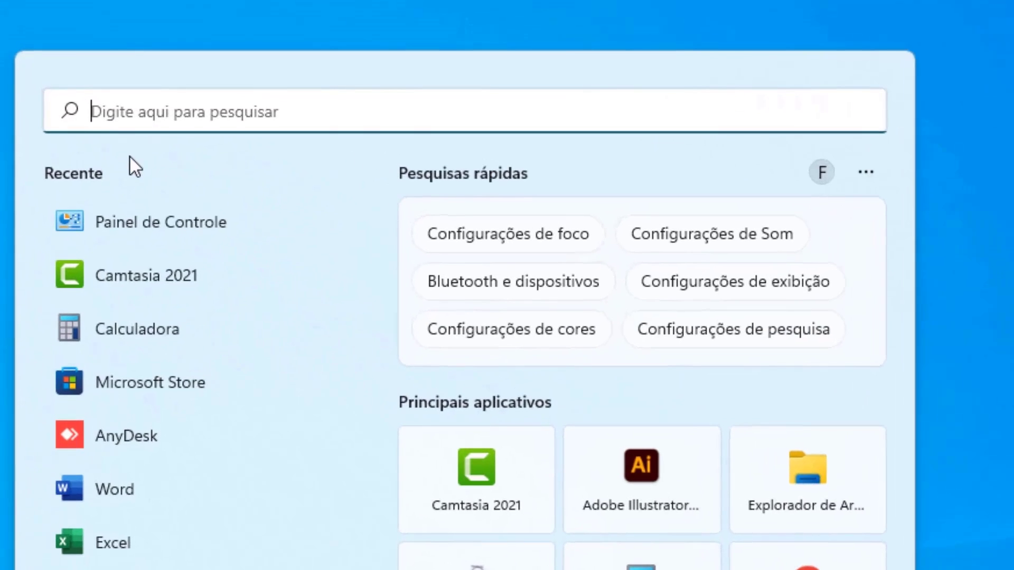
pyautogui.write('painel de controle')
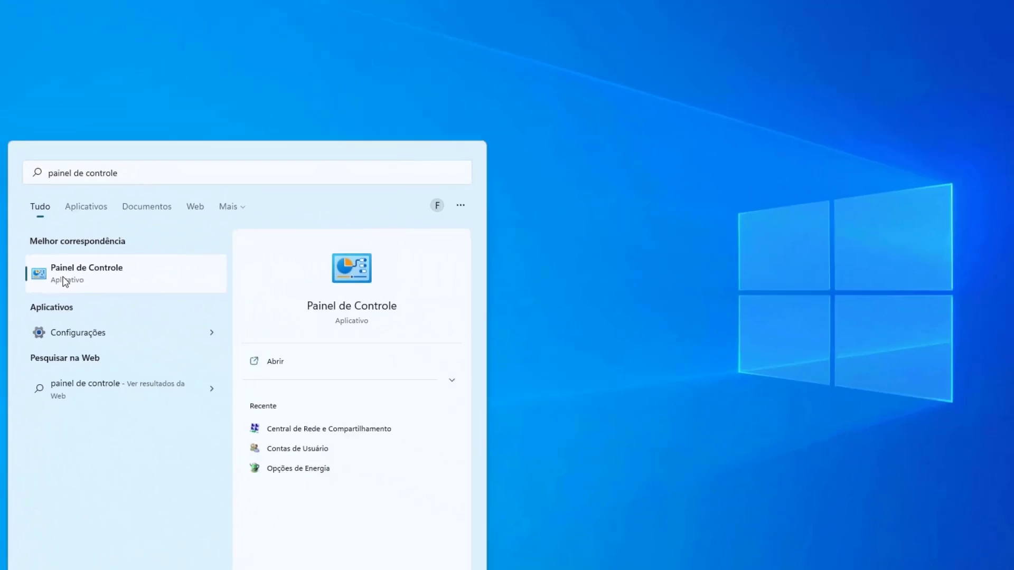
pyautogui.click(119, 306)
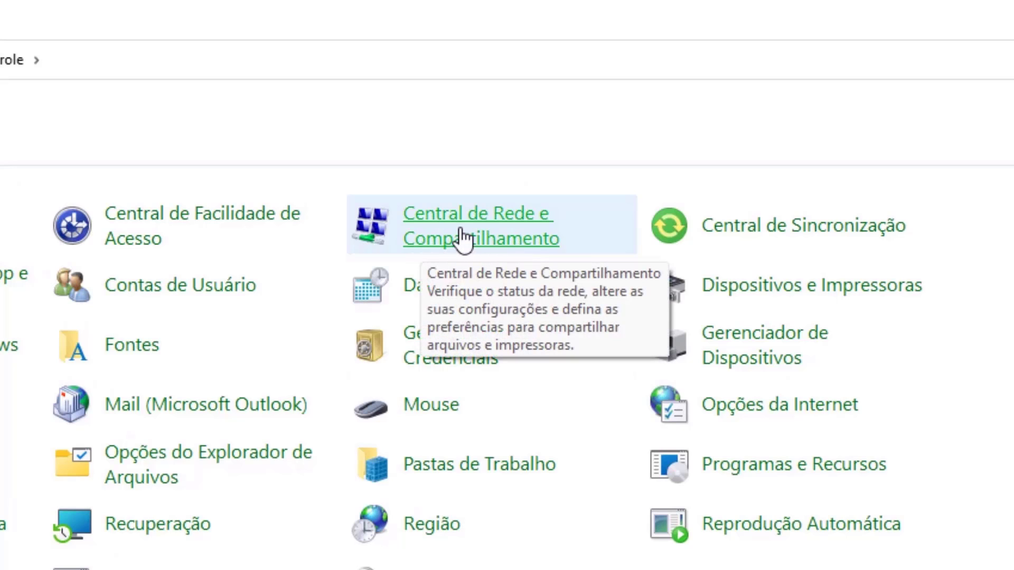
pyautogui.click(463, 232)
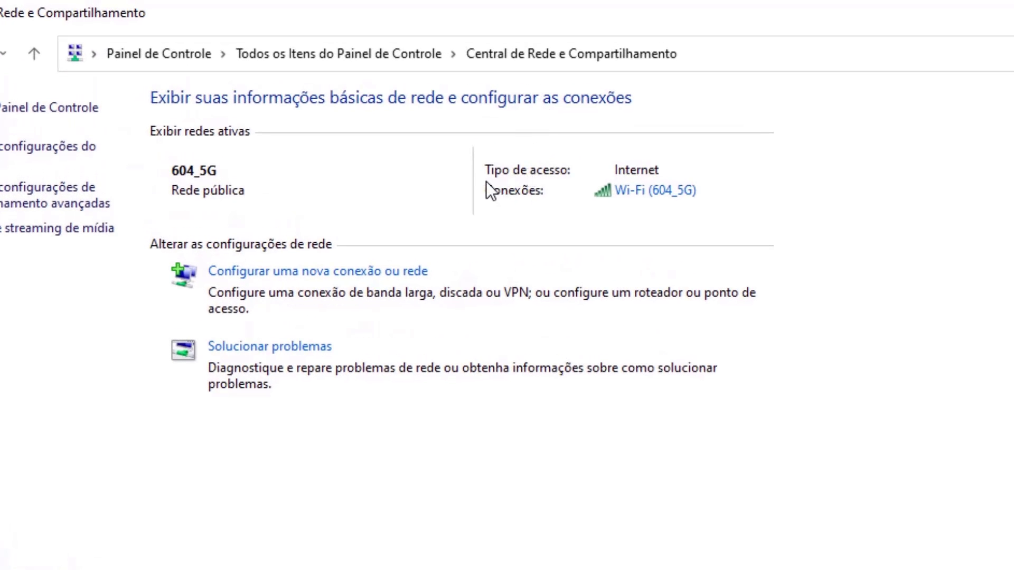
# Open the properties of Protocolo IP Versão 4 (TCP/IPv4) for the active Wi-Fi connection.
pyautogui.click(633, 191)
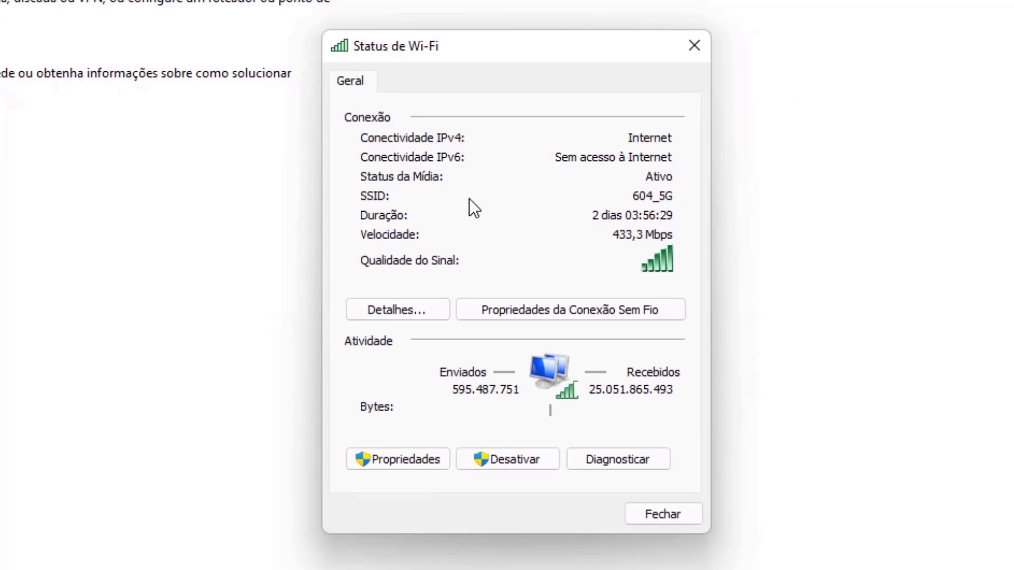
pyautogui.click(395, 462)
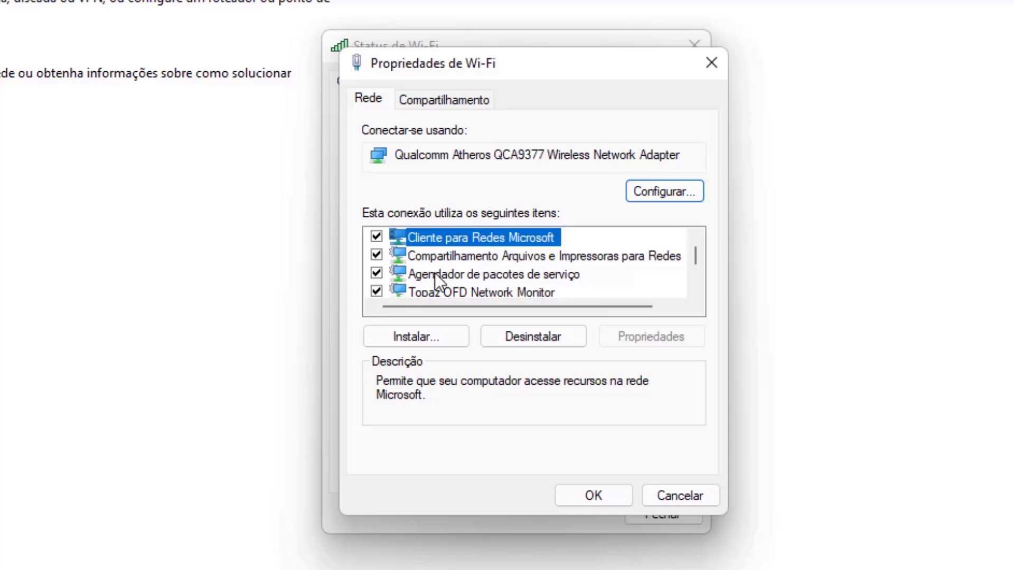
pyautogui.scroll(-1, 482, 239)
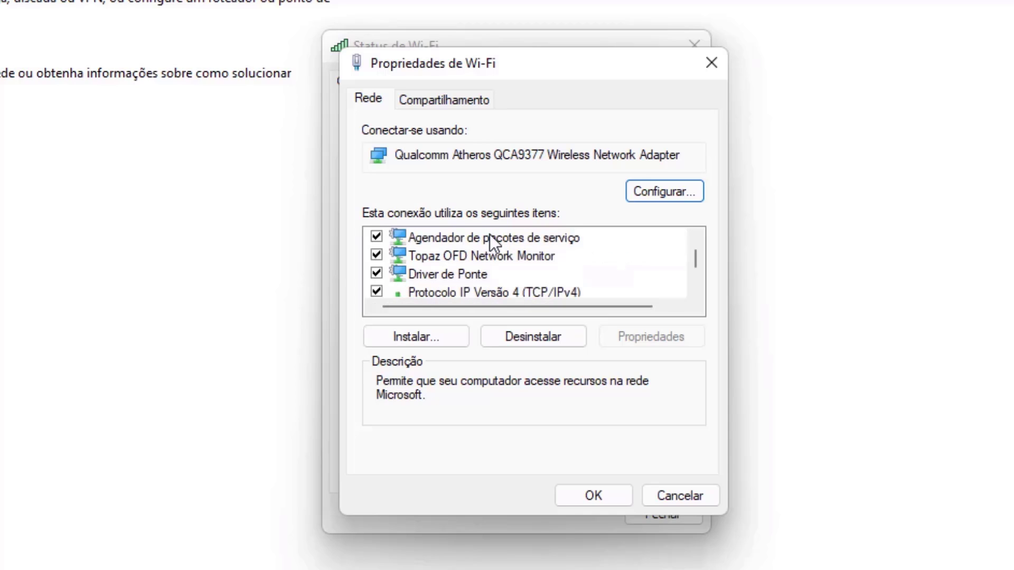
pyautogui.scroll(-1, 490, 238)
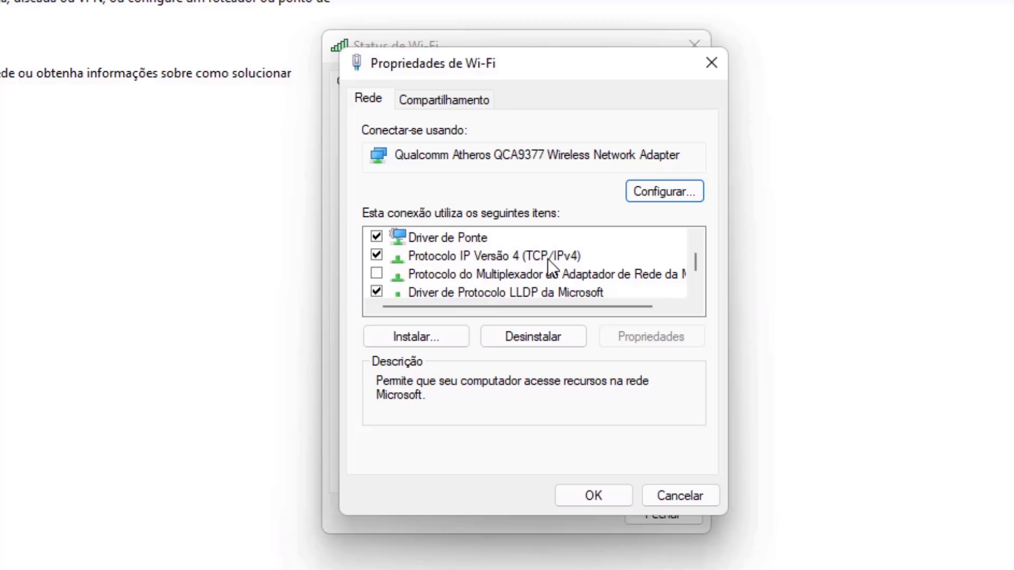
pyautogui.click(484, 257)
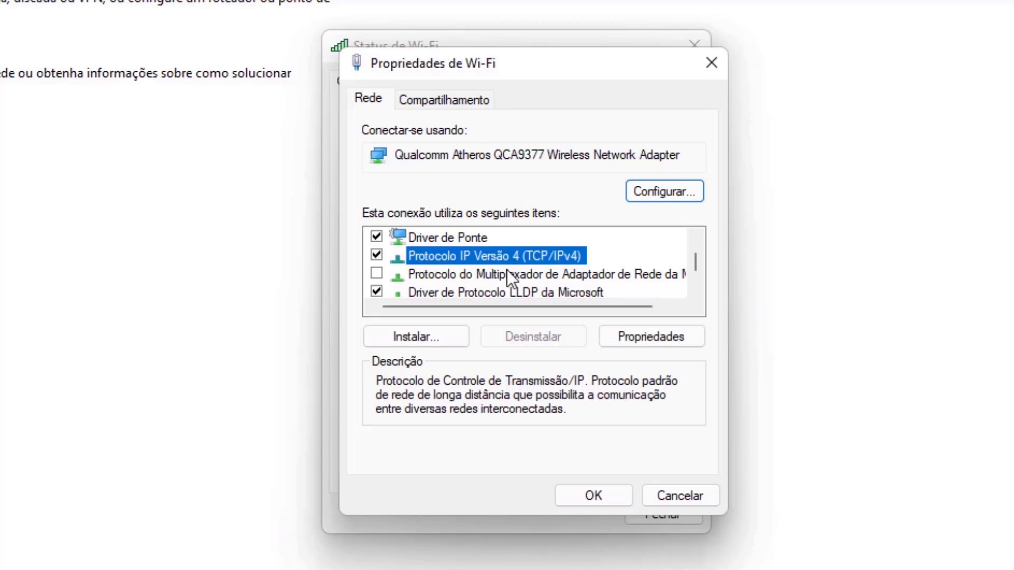
pyautogui.click(637, 340)
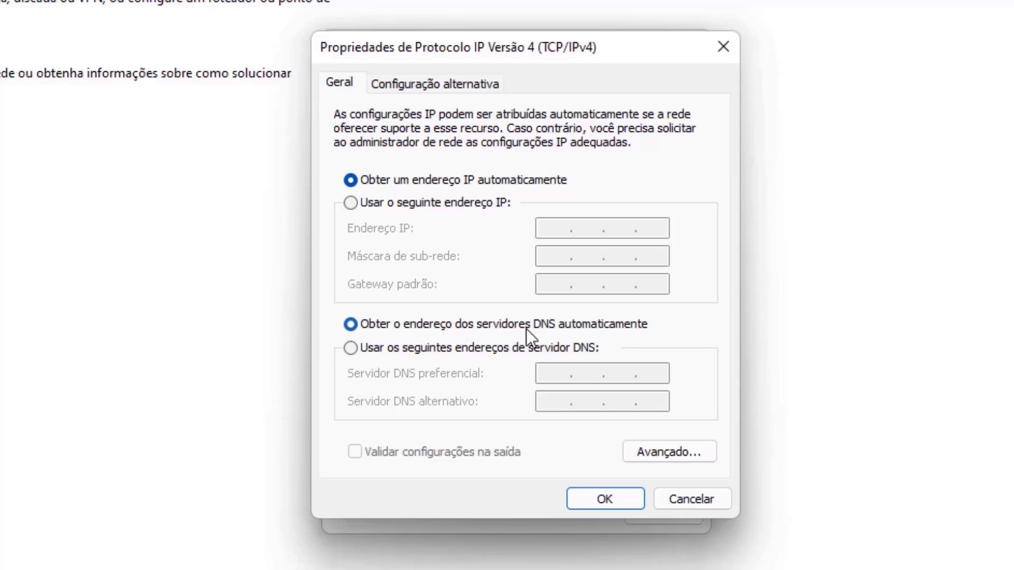
# Set the preferred DNS server to 8.8.8.8 and the alternate to 8.8.4.4, then save and close the Wi-Fi properties.
pyautogui.click(350, 349)
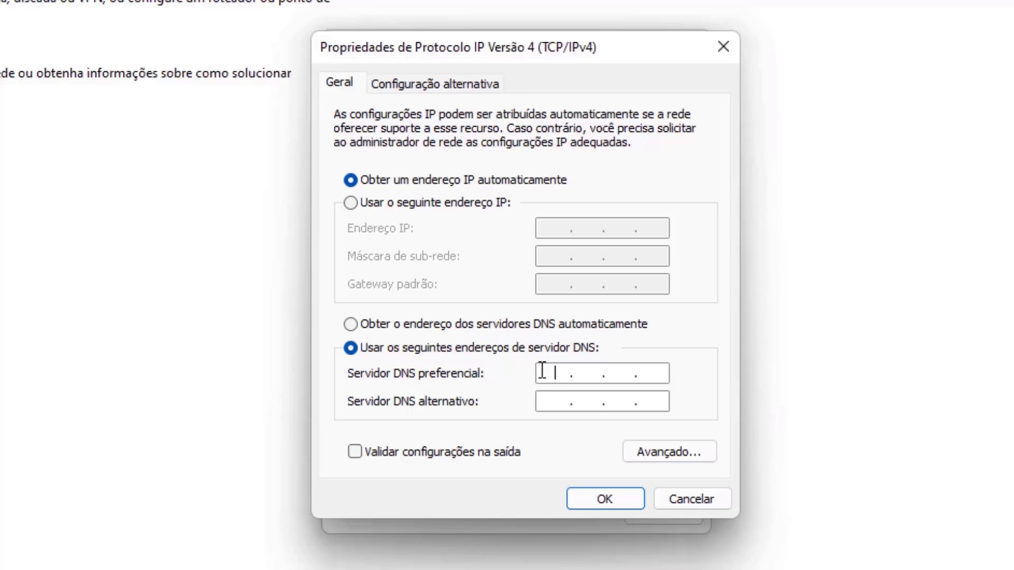
pyautogui.write('8.8.8.8')
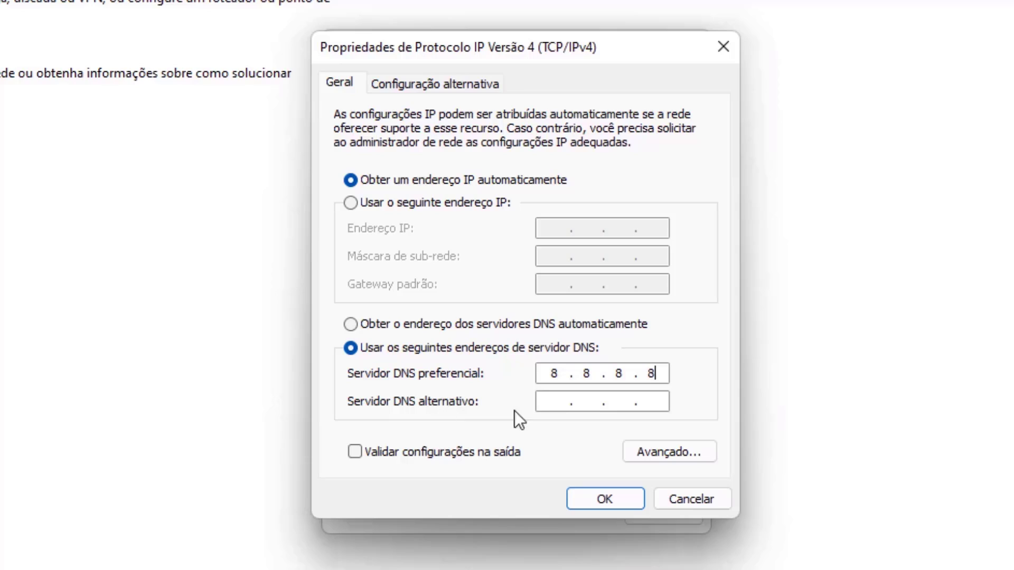
pyautogui.click(556, 406)
pyautogui.write('8.8.4.4')
pyautogui.click(609, 501)
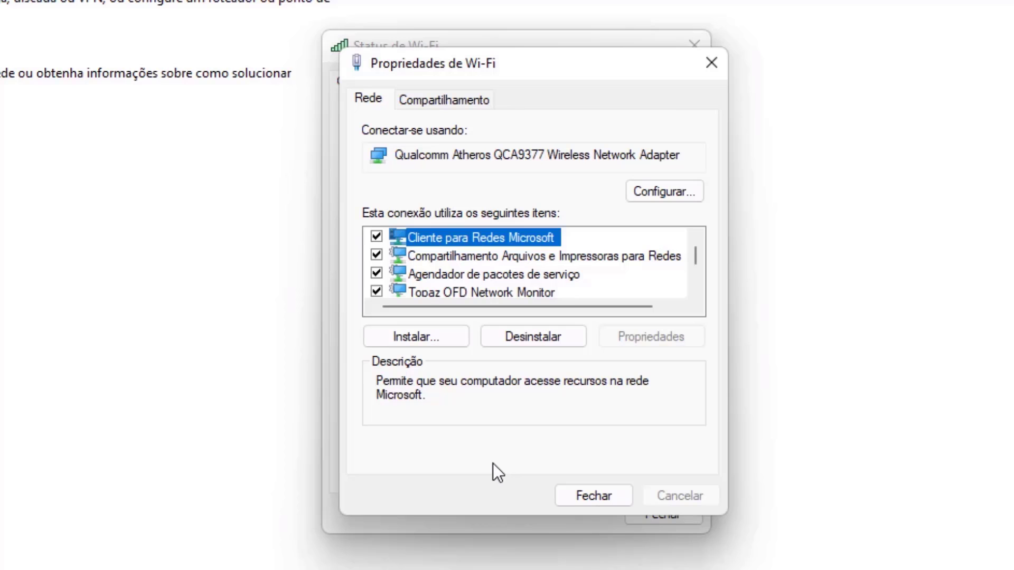
pyautogui.click(573, 493)
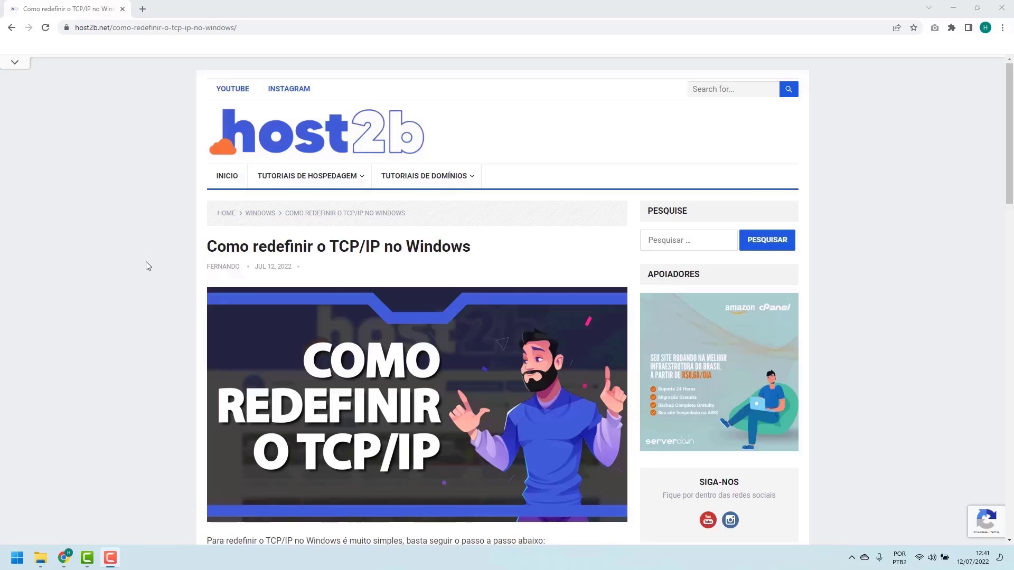
# Find Prompt de Comando by searching Windows for cmd and run it as administrator.
pyautogui.scroll(-6, 148, 265)
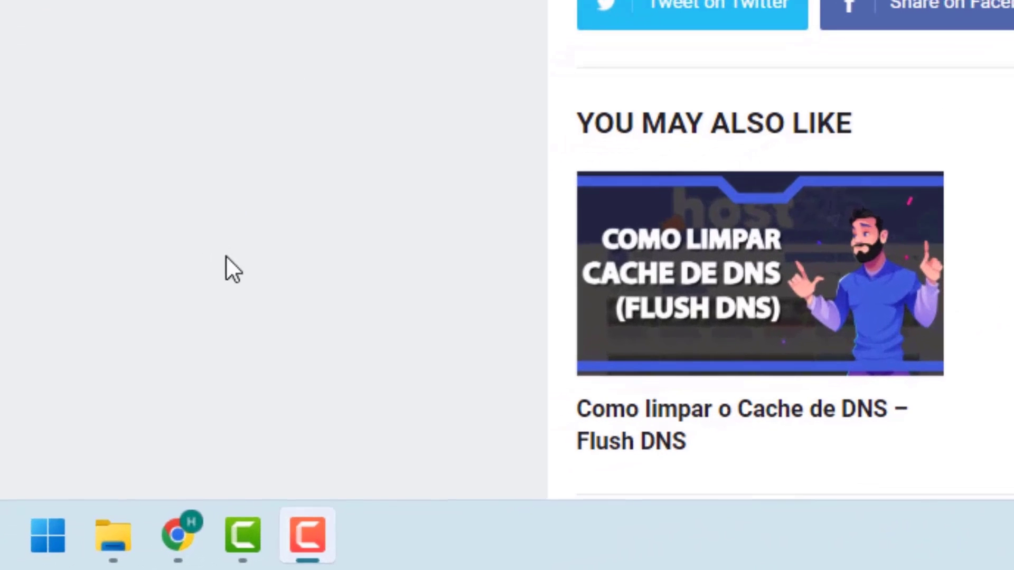
pyautogui.click(45, 538)
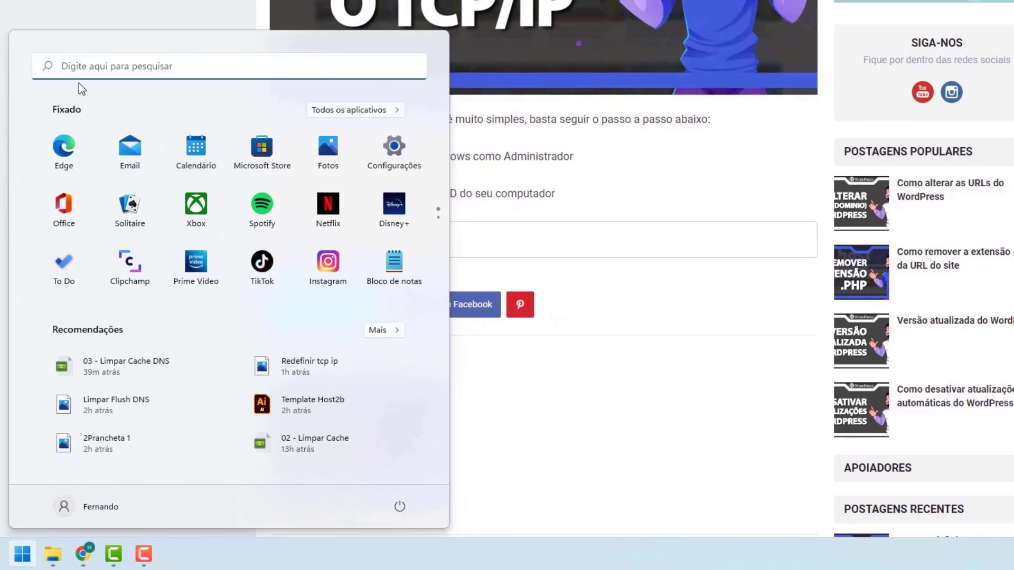
pyautogui.write('cmd')
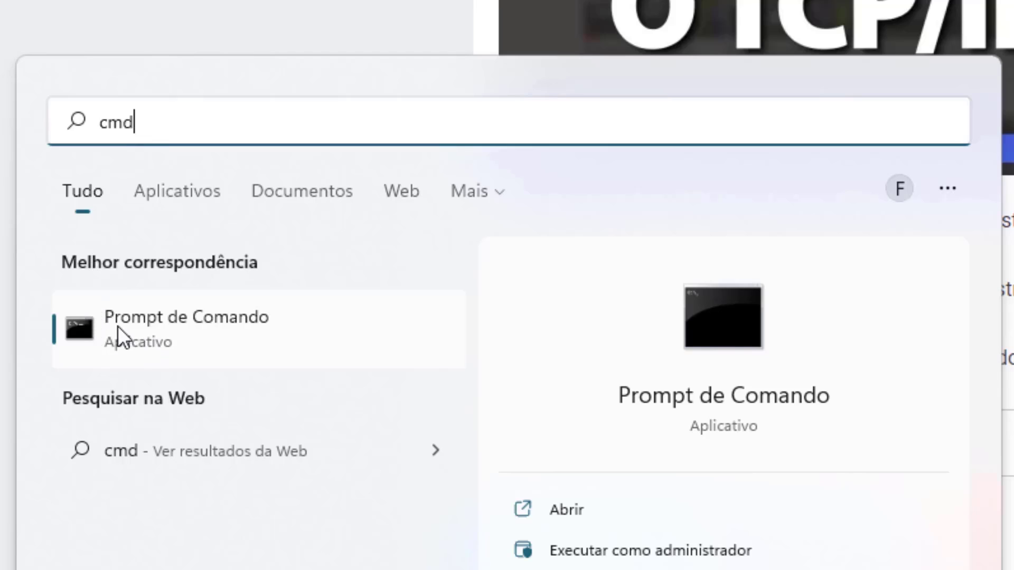
pyautogui.rightClick(150, 321)
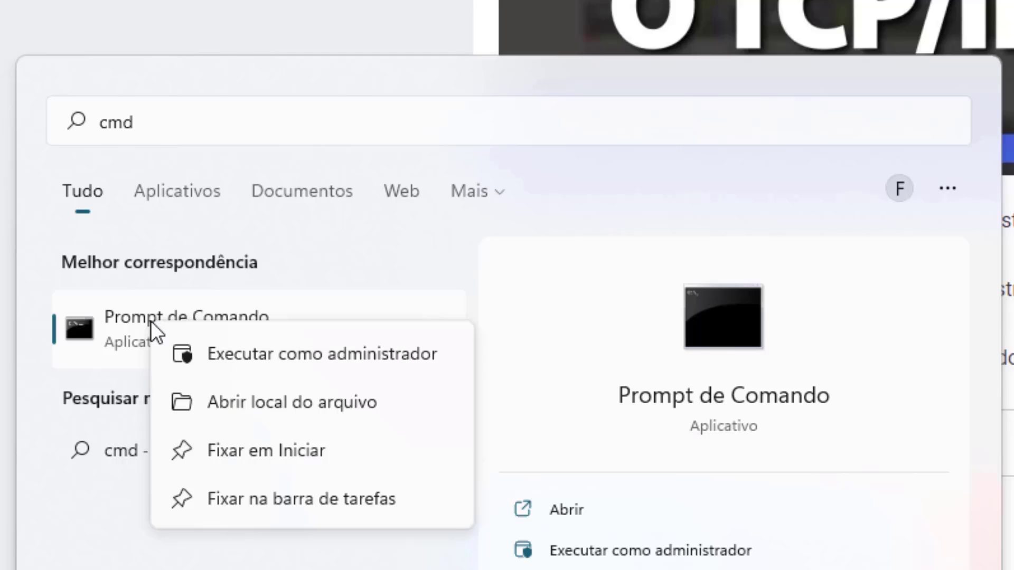
pyautogui.click(289, 354)
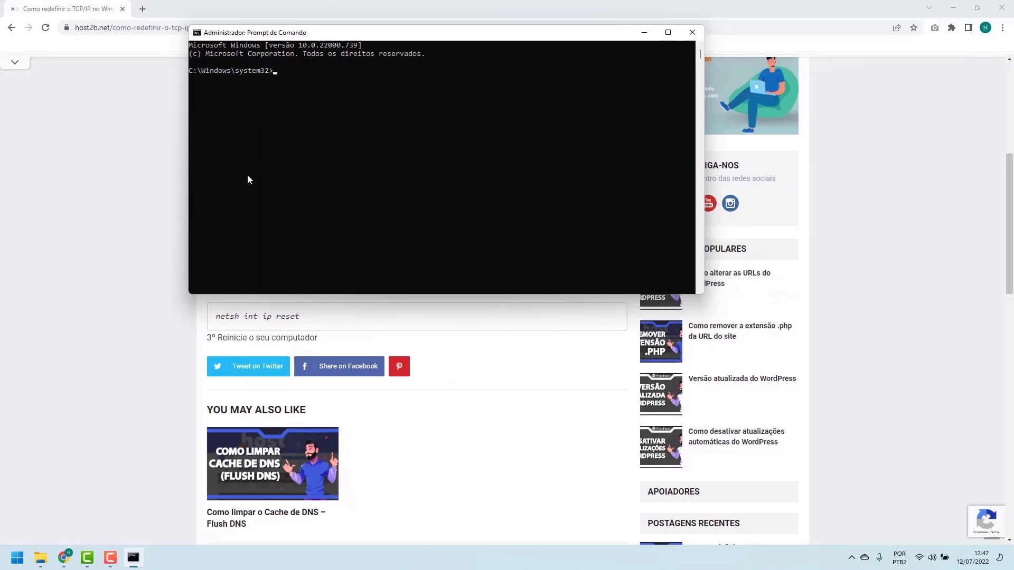
# Check the reset command in the host2b article and run netsh int ip reset in the administrator Command Prompt.
pyautogui.click(160, 232)
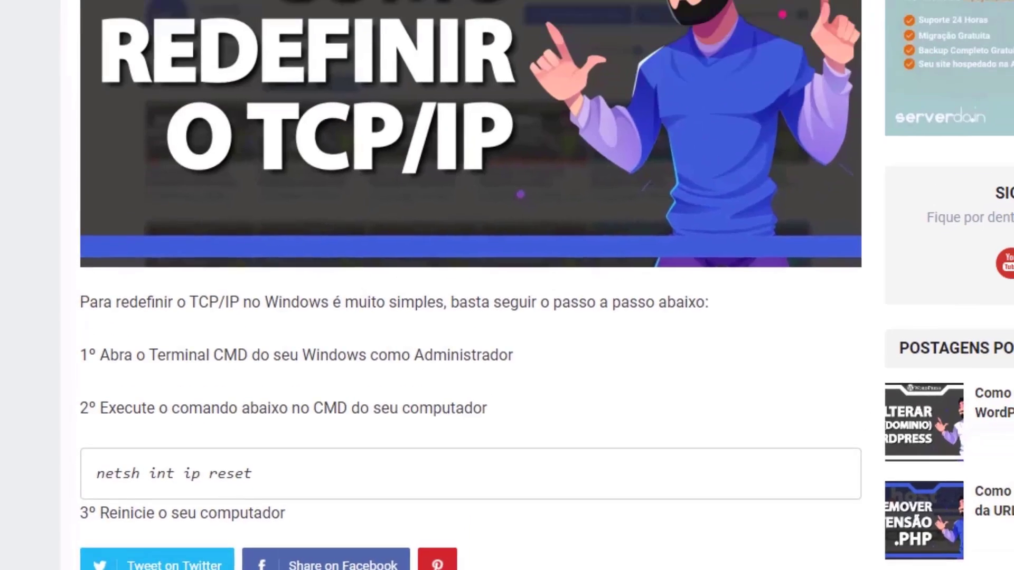
pyautogui.hotkey('alt', 'Tab')
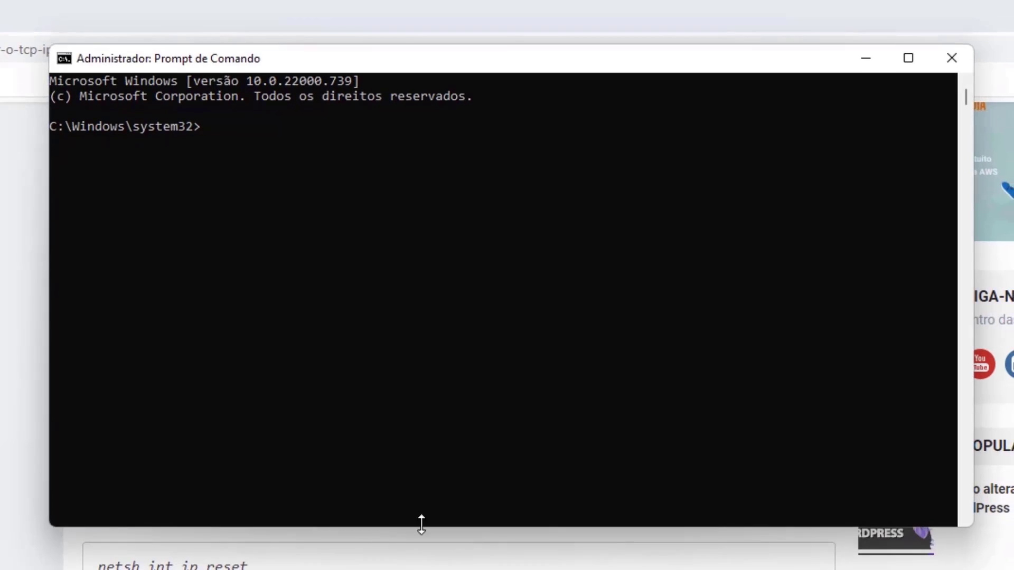
pyautogui.click(455, 389)
pyautogui.write('netsh int ip ')
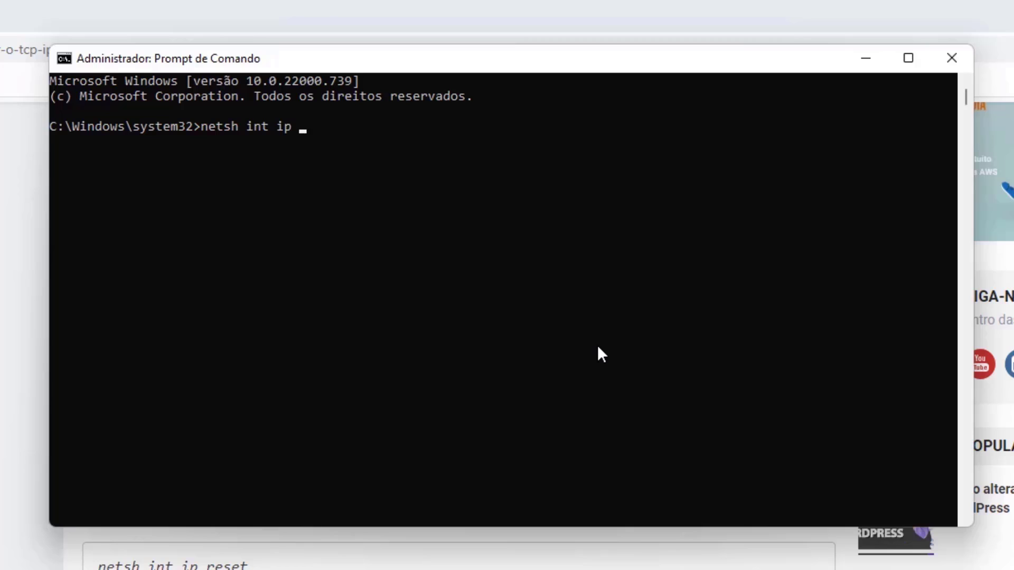
pyautogui.write('ret ip reset')
pyautogui.press('Return')
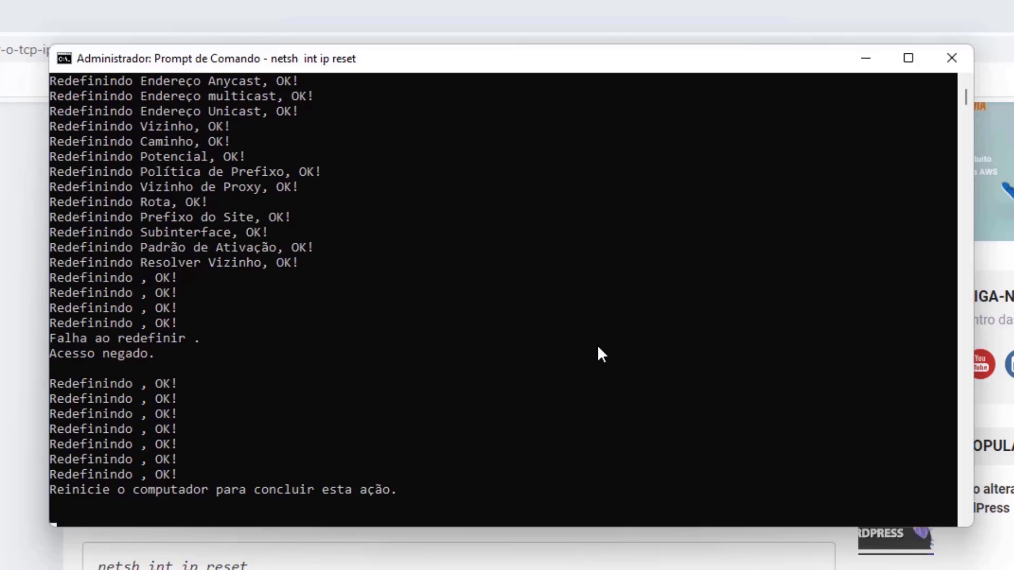